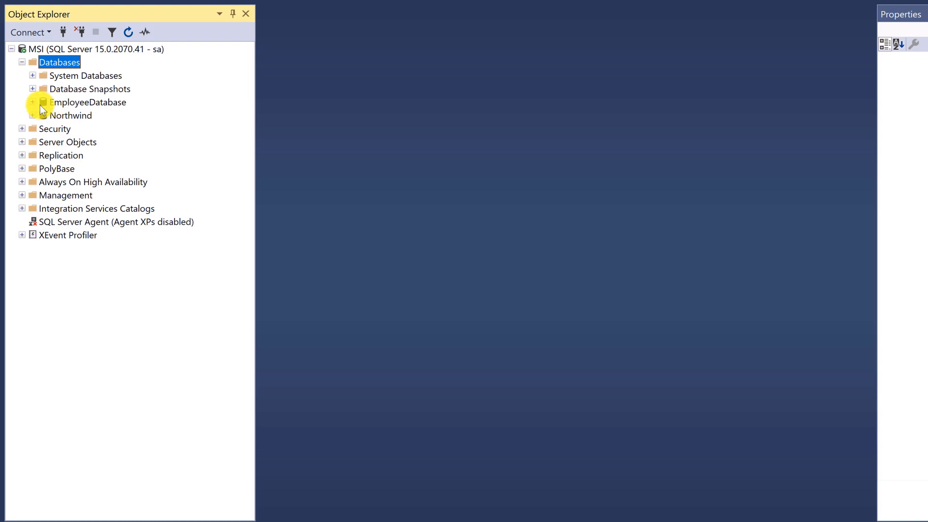
Open the Departments table of EmployeeDatabase for editing its top 200 rows and widen its columns.
click(92, 102)
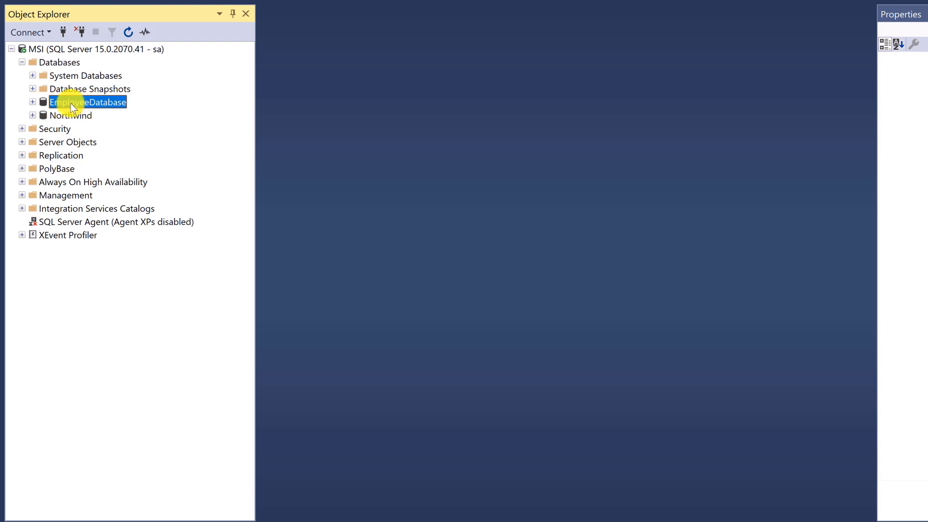
click(33, 102)
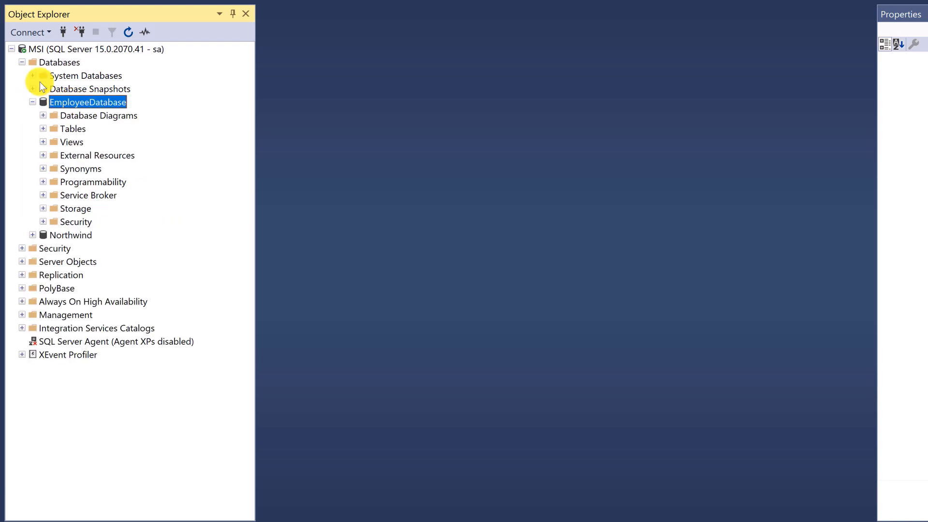
click(43, 128)
click(72, 128)
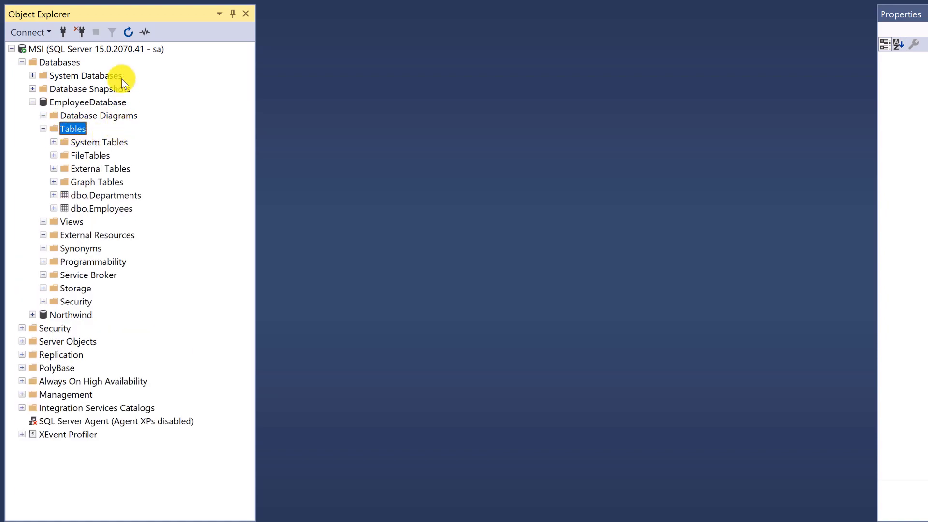
click(107, 196)
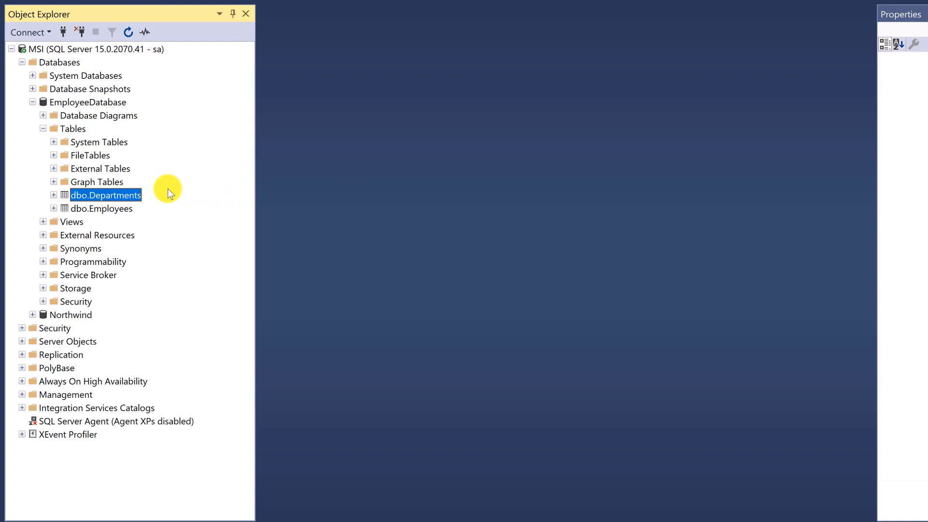
right_click(116, 199)
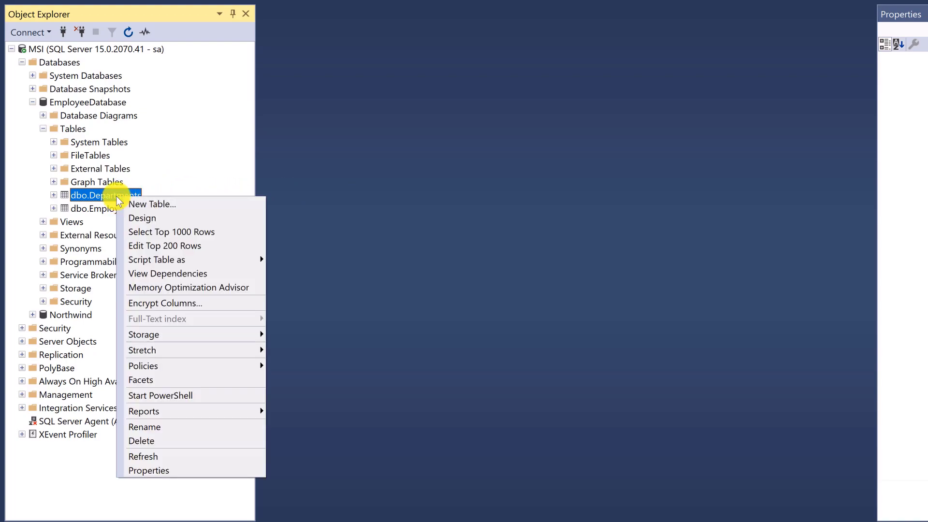
click(222, 245)
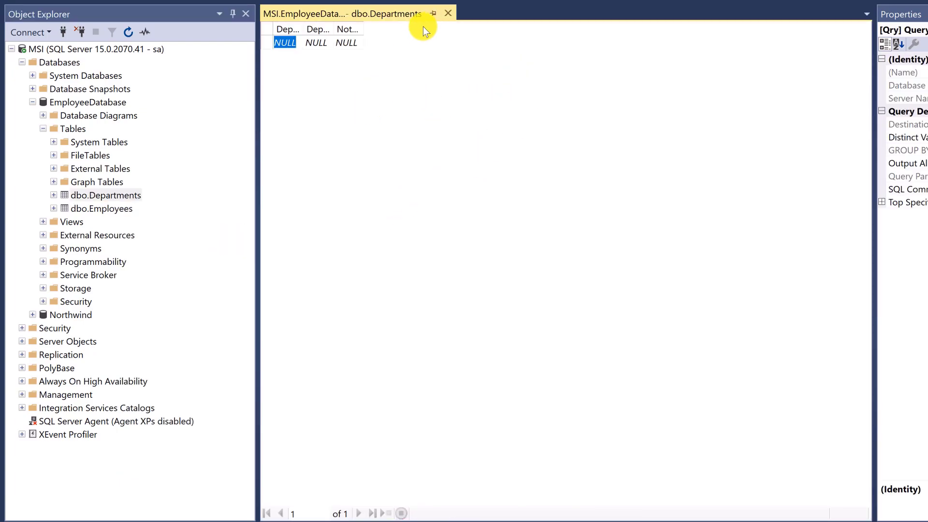
drag(303, 28, 699, 31)
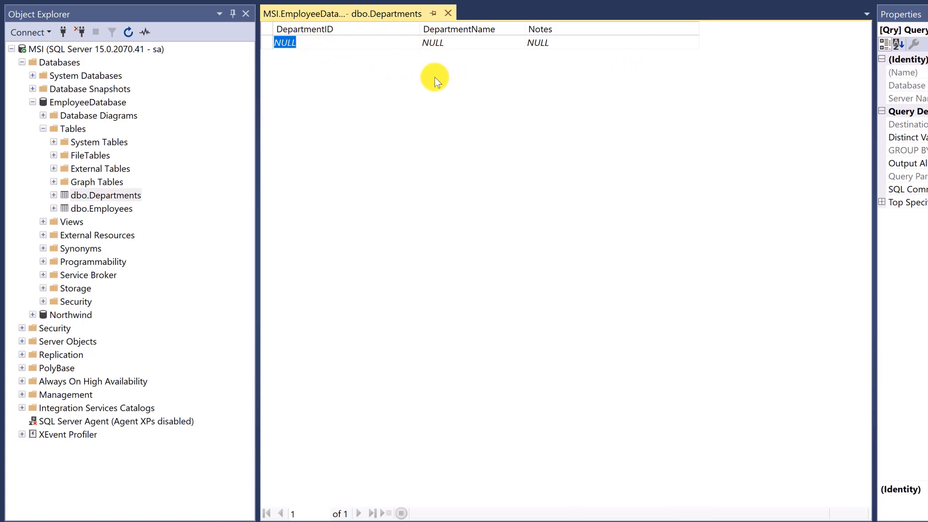
Add a first department row with IT Department as its DepartmentName.
click(316, 42)
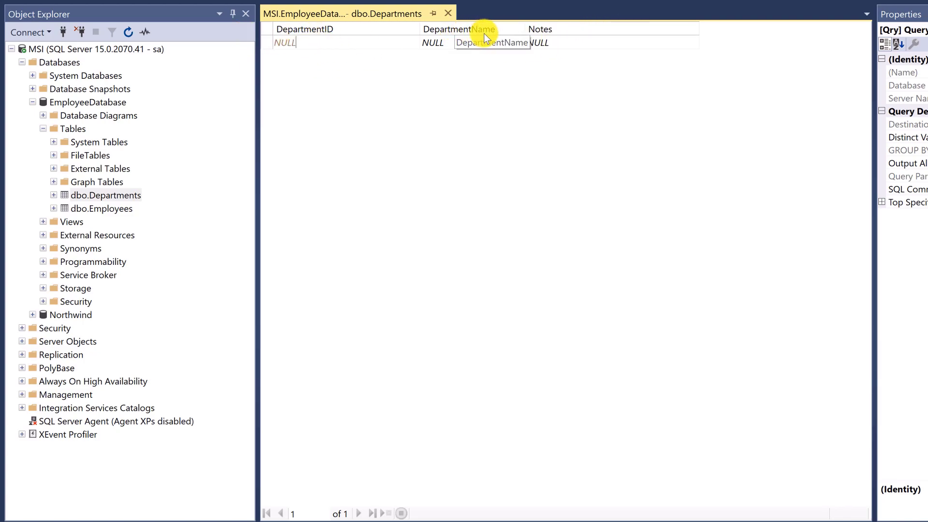
click(452, 42)
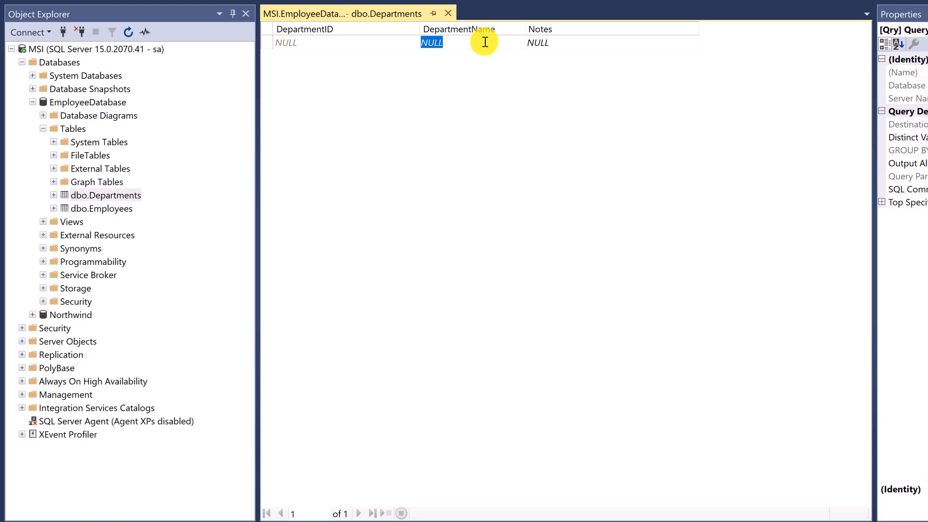
text(IT)
key(Tab)
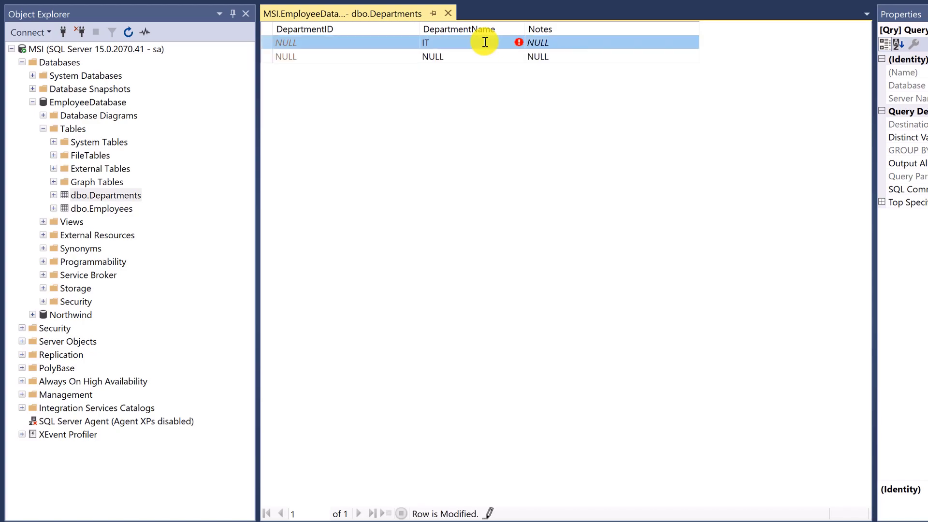
click(485, 42)
click(485, 43)
text(D)
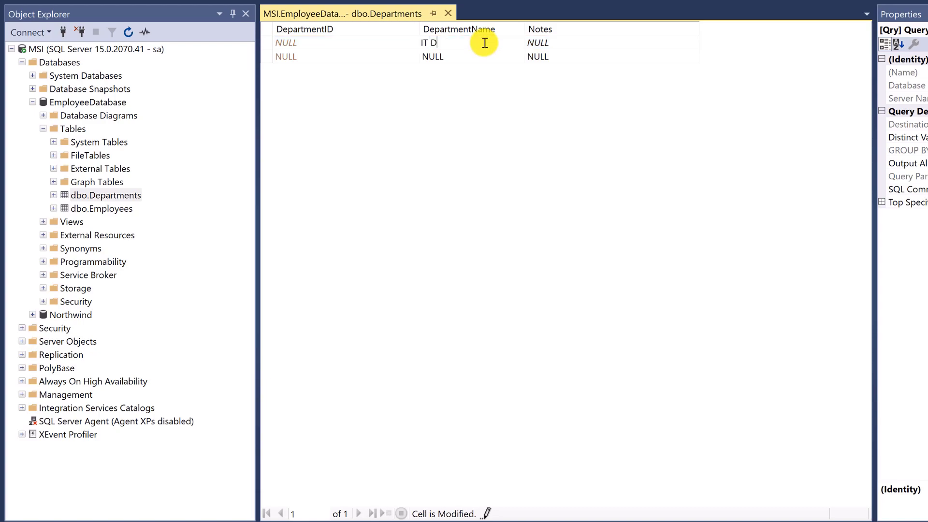
text(epartment)
key(Return)
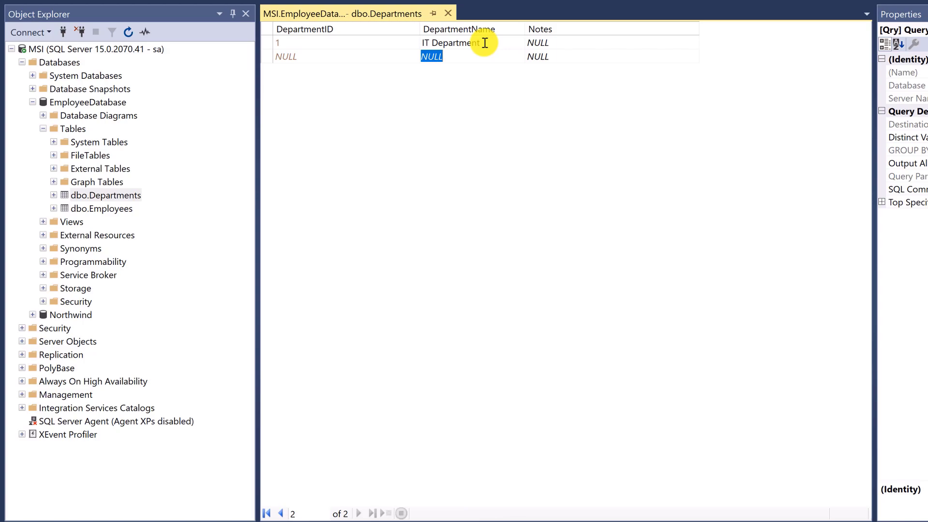
Set the Notes value of the IT Department row to Note-IT Department.
click(537, 43)
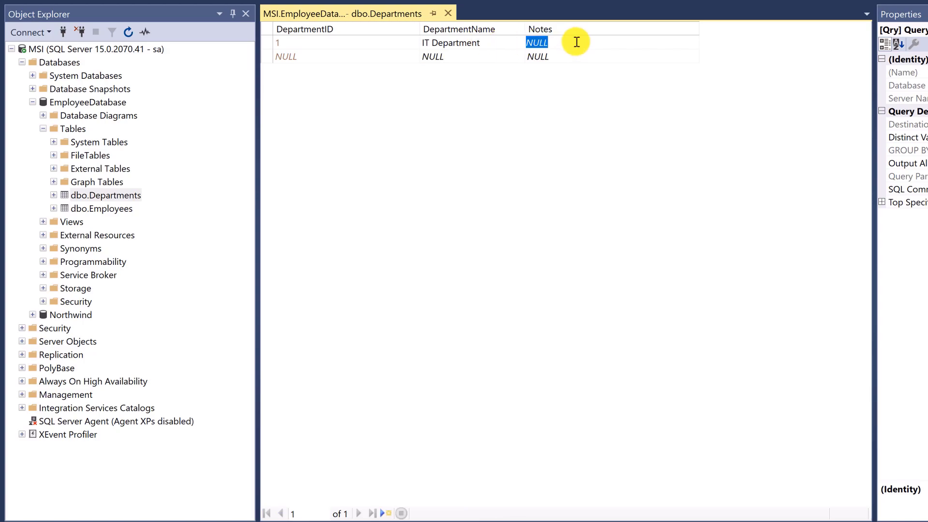
text(Note-I)
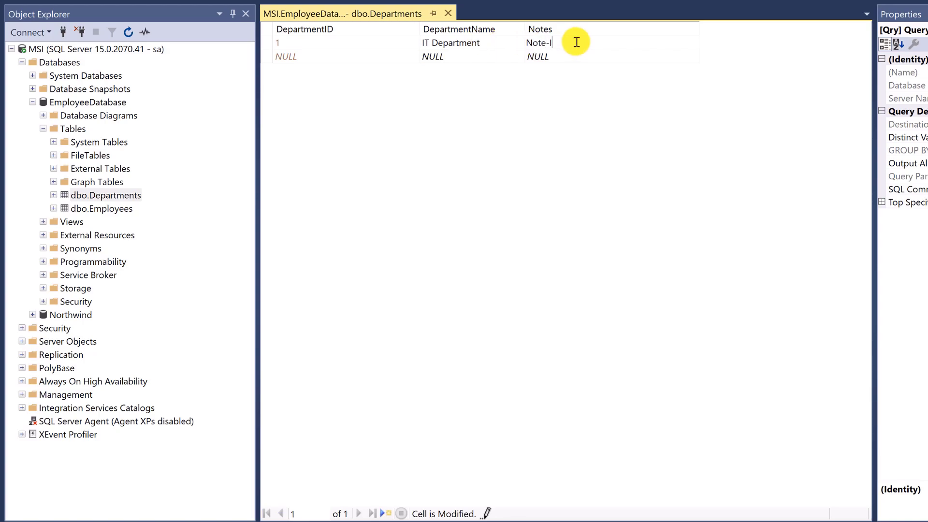
text(T Department)
key(Return)
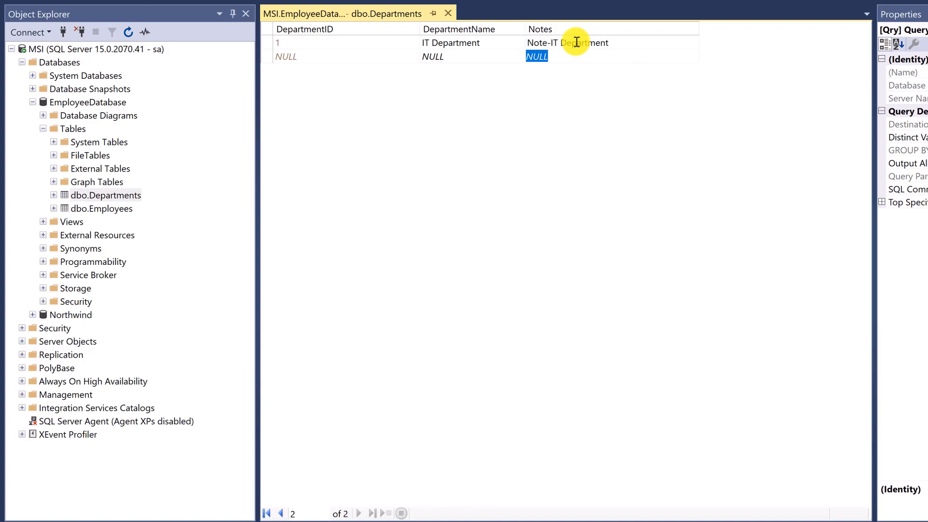
Copy the IT Department name into the next two new rows as a starting point, and widen the Notes column.
click(458, 42)
key(ctrl+c)
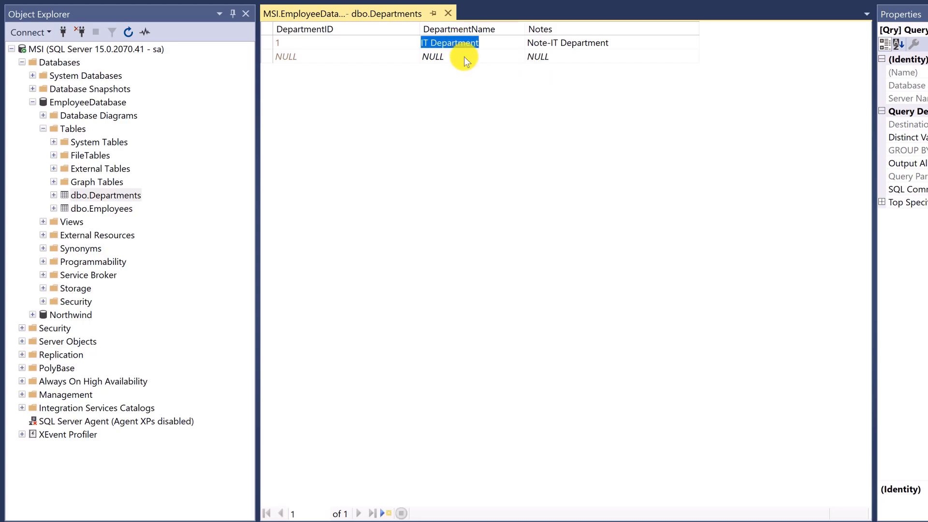
click(464, 57)
key(ctrl+v)
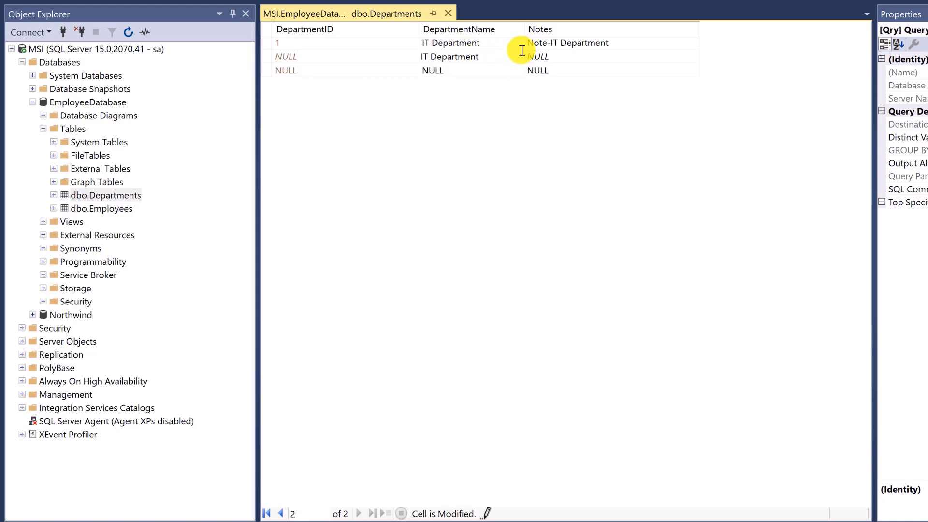
click(476, 70)
key(ctrl+v)
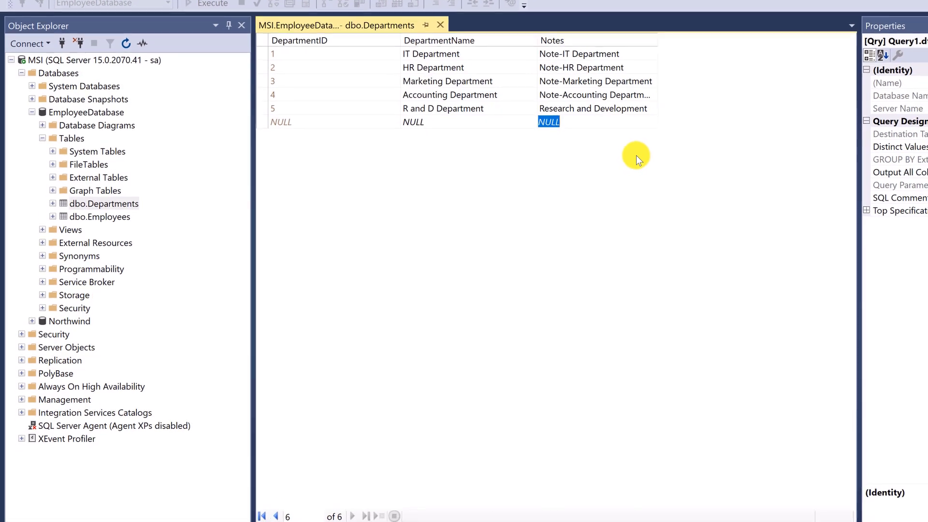
drag(642, 25, 668, 27)
Review the DepartmentName entries of all rows in the Departments table.
click(472, 57)
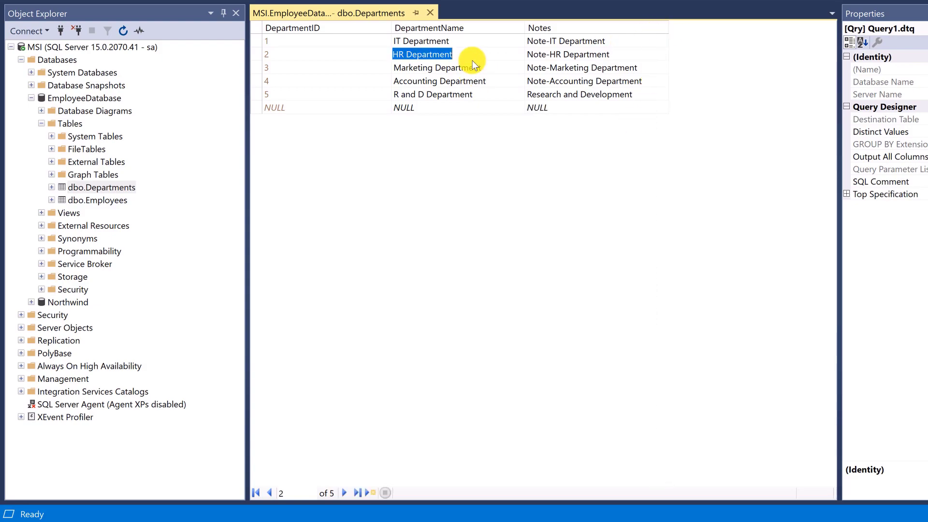
click(468, 46)
click(464, 110)
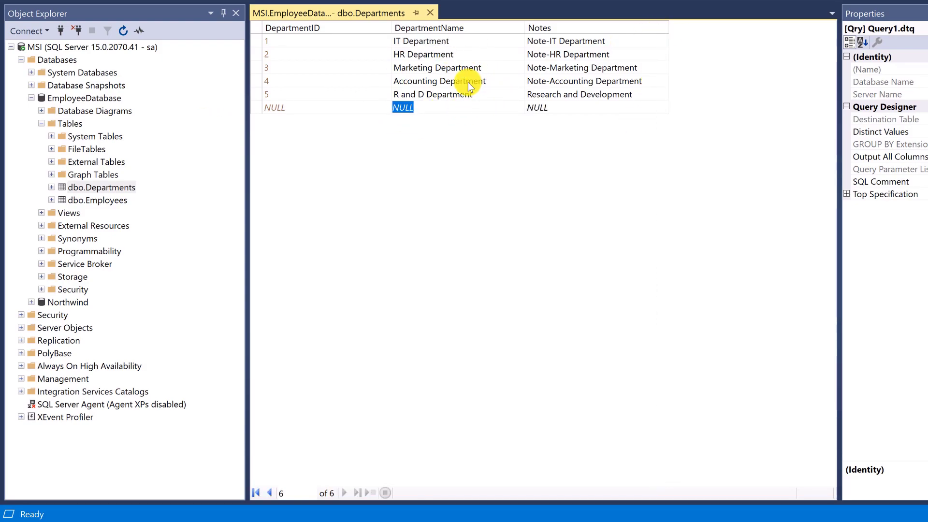
click(421, 97)
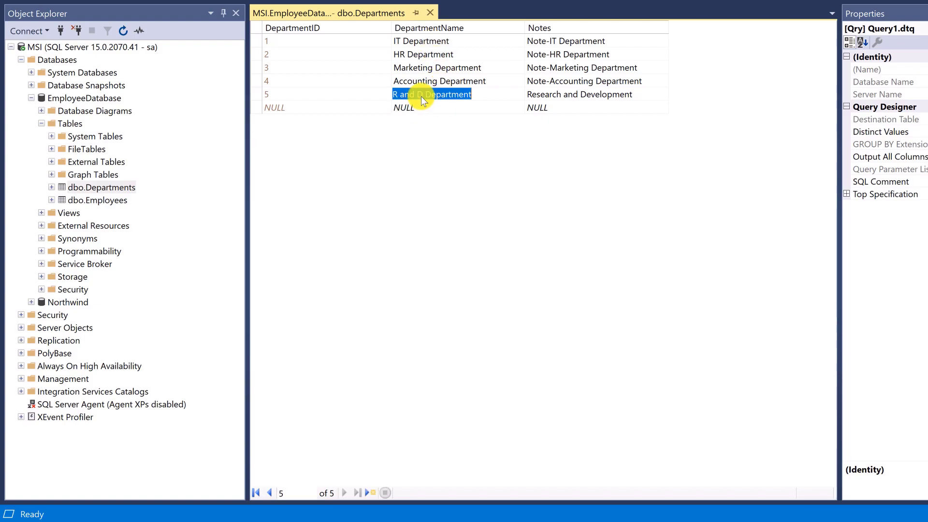
click(439, 82)
click(443, 65)
click(437, 55)
click(426, 40)
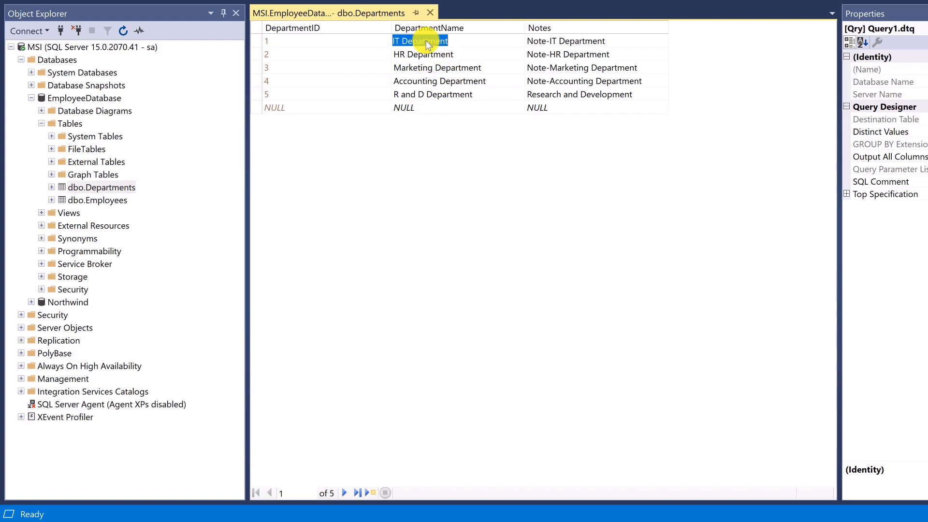
Prefix the R and D Department's note with Note- so it reads Note-Research and Development.
click(534, 97)
key(Home)
text(Note-)
key(Down)
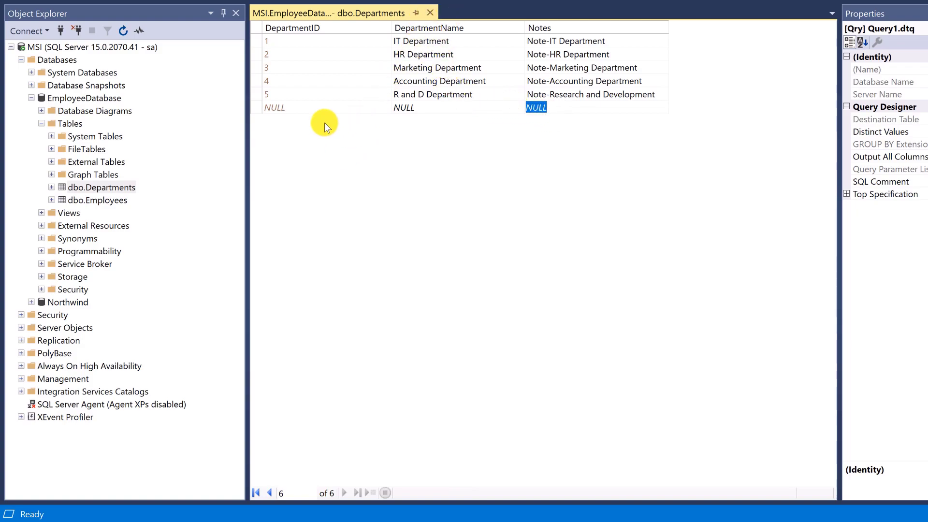
click(454, 56)
click(258, 41)
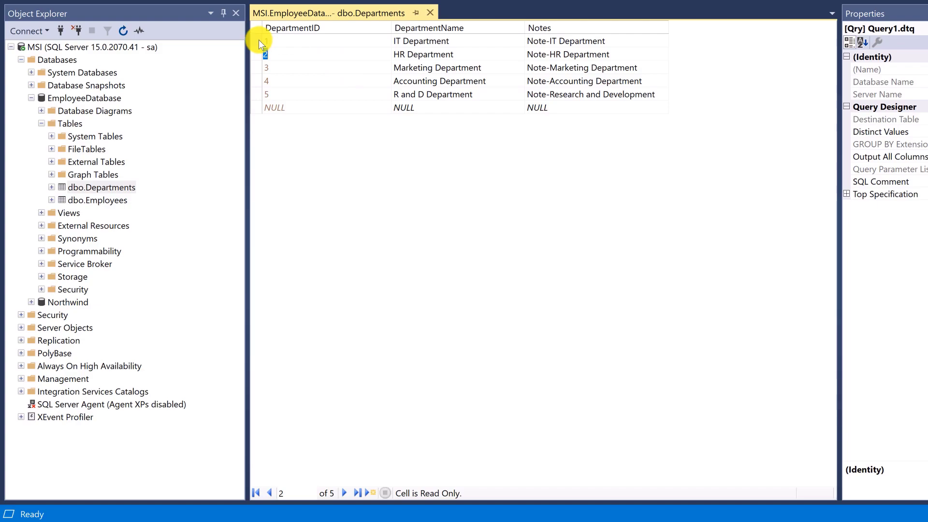
click(258, 95)
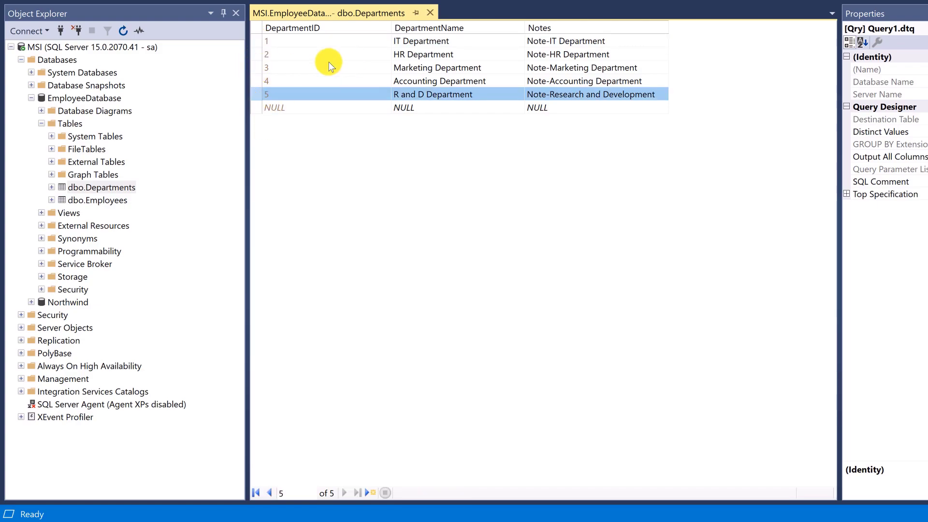
Open the Employees table for row editing and try to add an employee with name, email, job title CEO and DepartmentID 1.
right_click(112, 203)
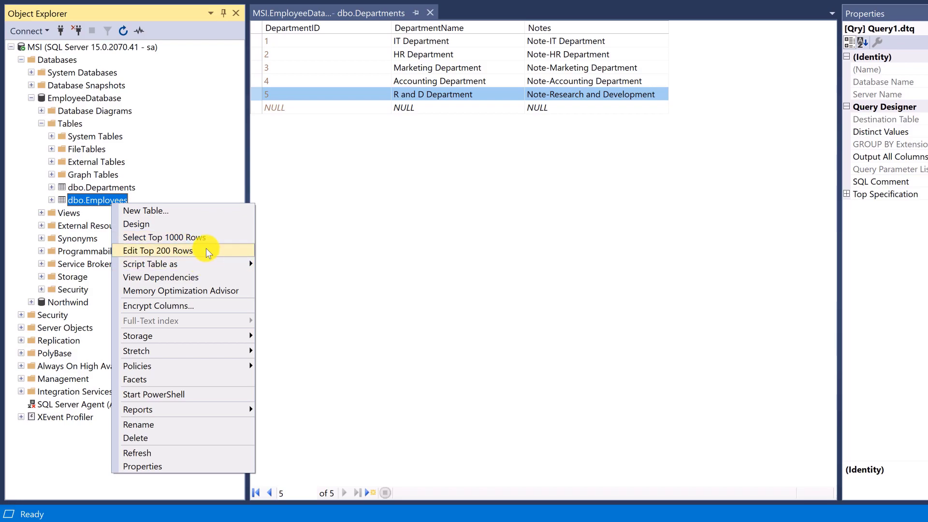
click(208, 250)
drag(290, 28, 735, 28)
key(Tab)
text(Tanin 1)
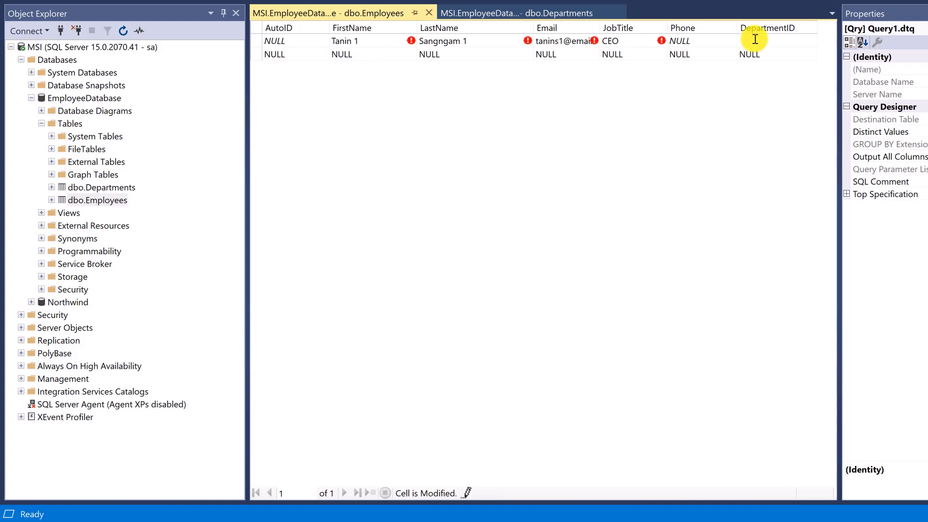
key(Return)
click(622, 327)
Enter the employee's phone number in the new row and try to save the row again.
click(709, 42)
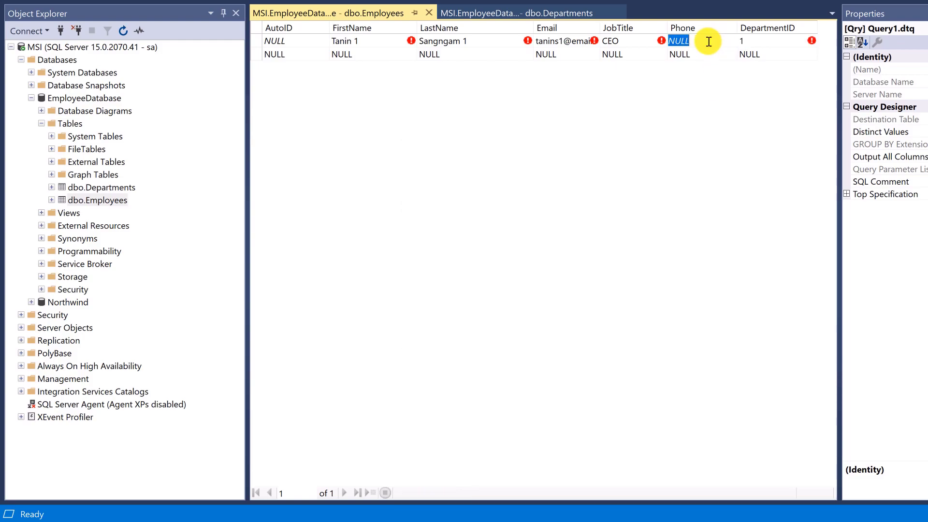
text(123456789)
click(747, 54)
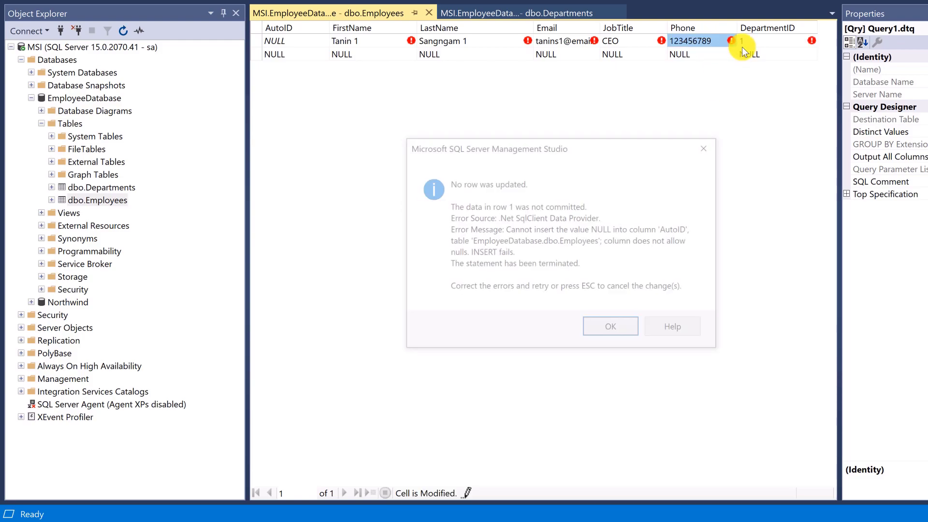
click(616, 324)
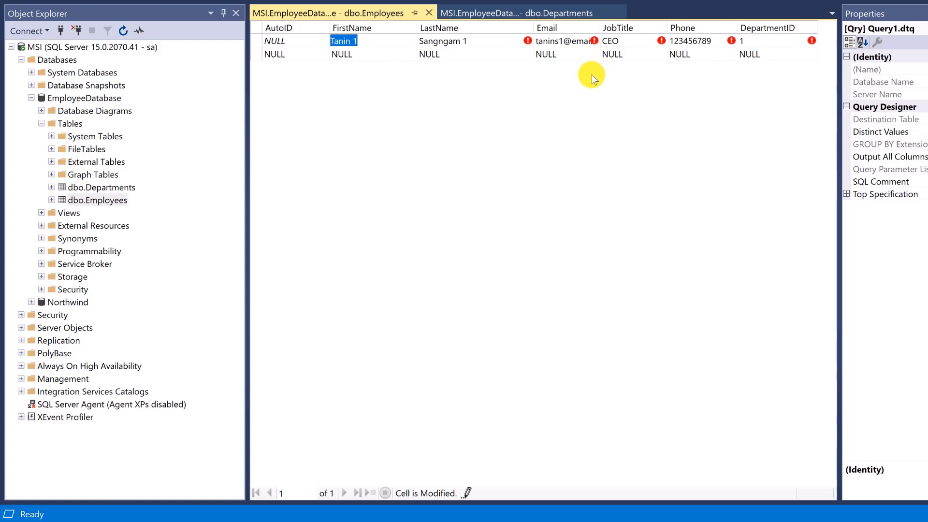
Discard the unsaved employee row and close the Employees and Departments tables.
key(Escape)
key(Escape)
click(432, 11)
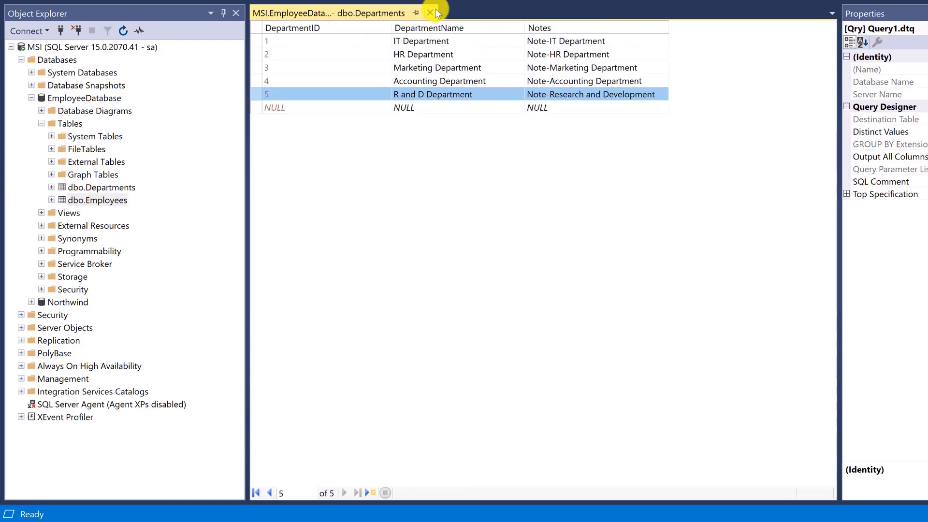
click(434, 10)
Reopen the Employees table for row editing, widen its columns, and try to save a new row with only the employee's first name.
right_click(115, 205)
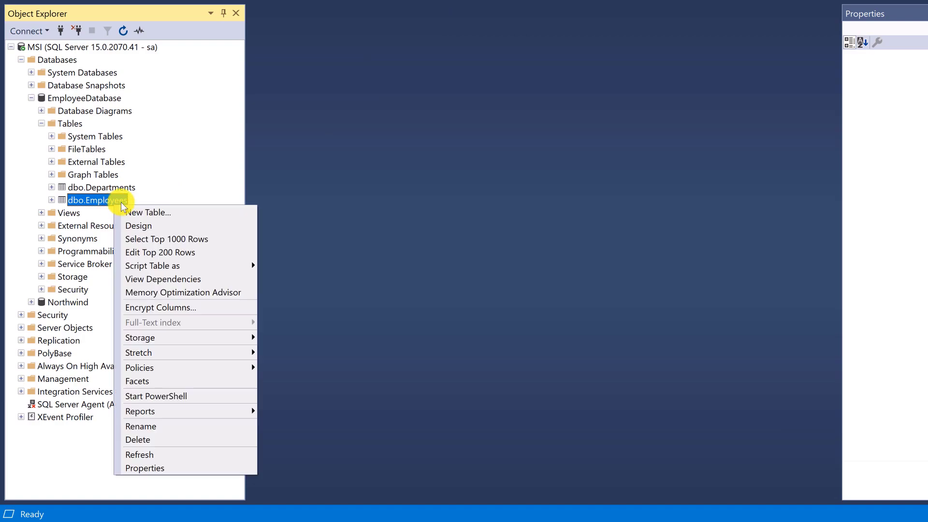
click(198, 252)
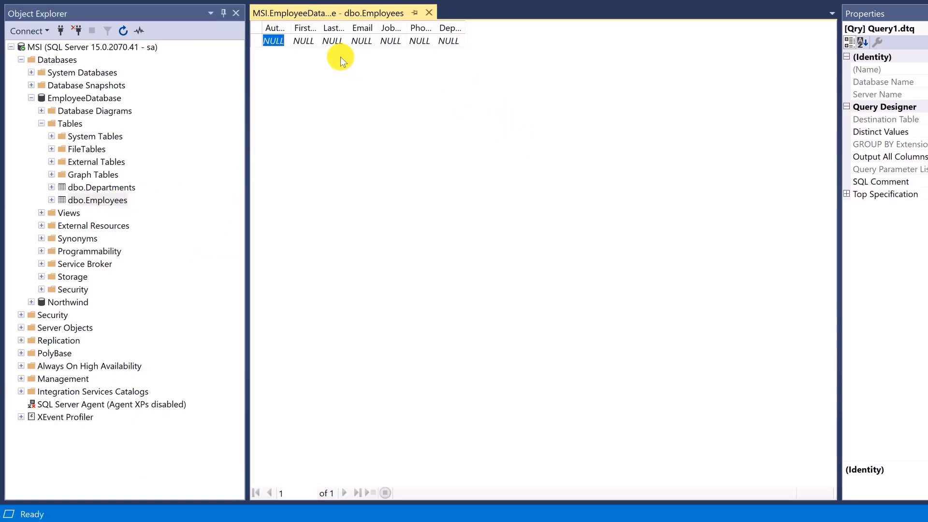
drag(291, 27, 493, 28)
click(448, 41)
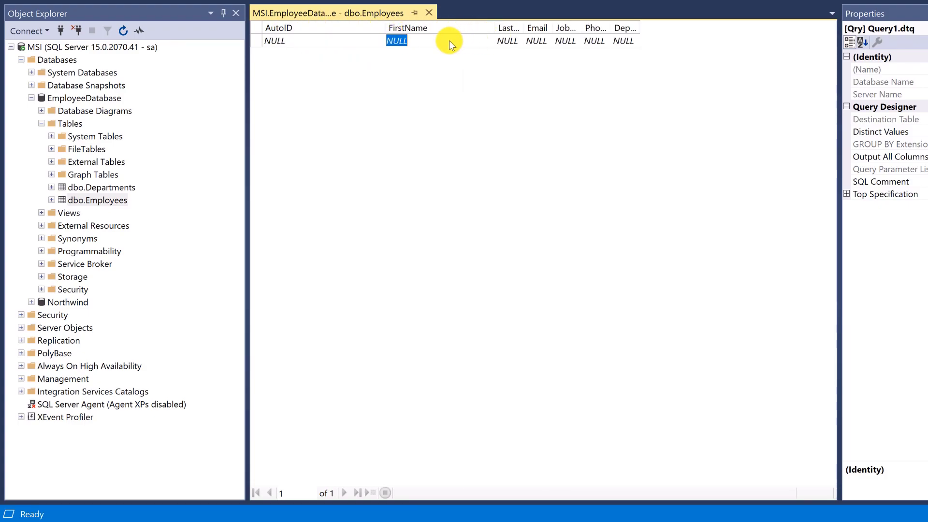
text(Tanin 1)
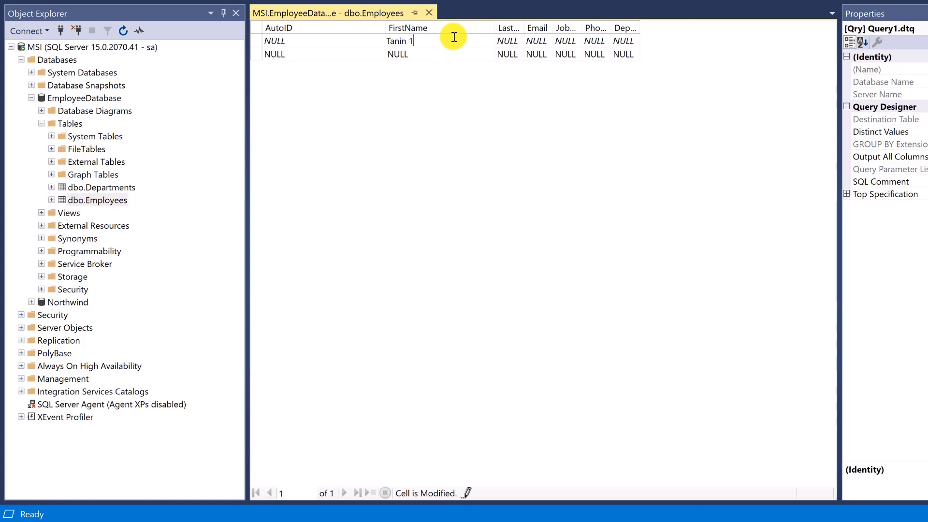
key(Return)
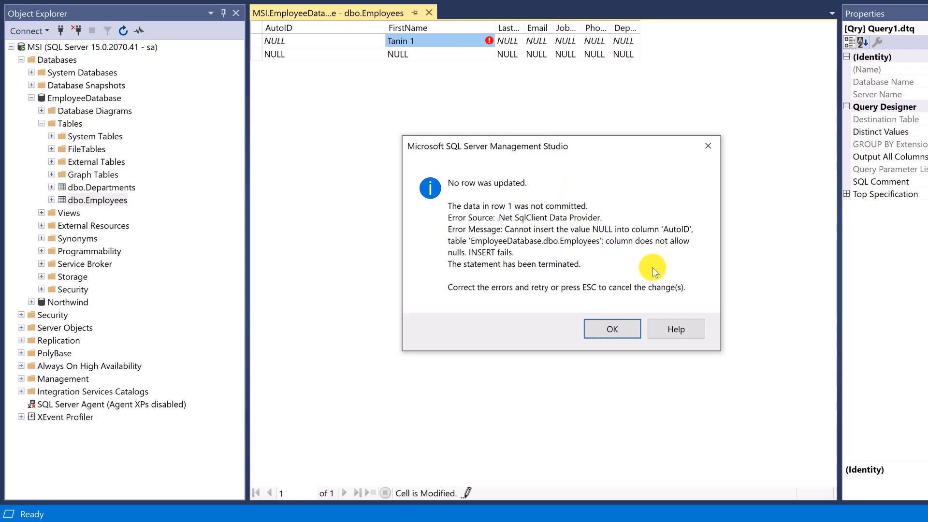
click(621, 328)
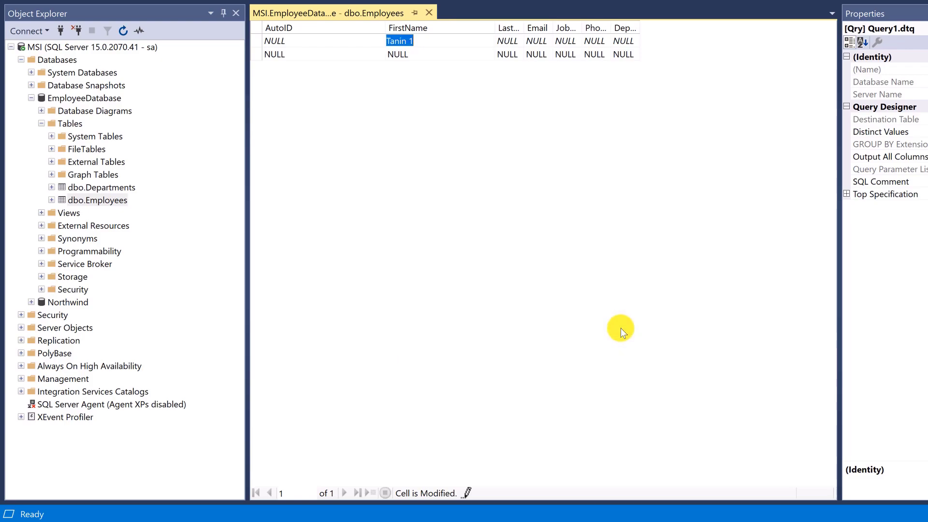
Discard the uncommitted employee row and close the Employees table.
click(429, 13)
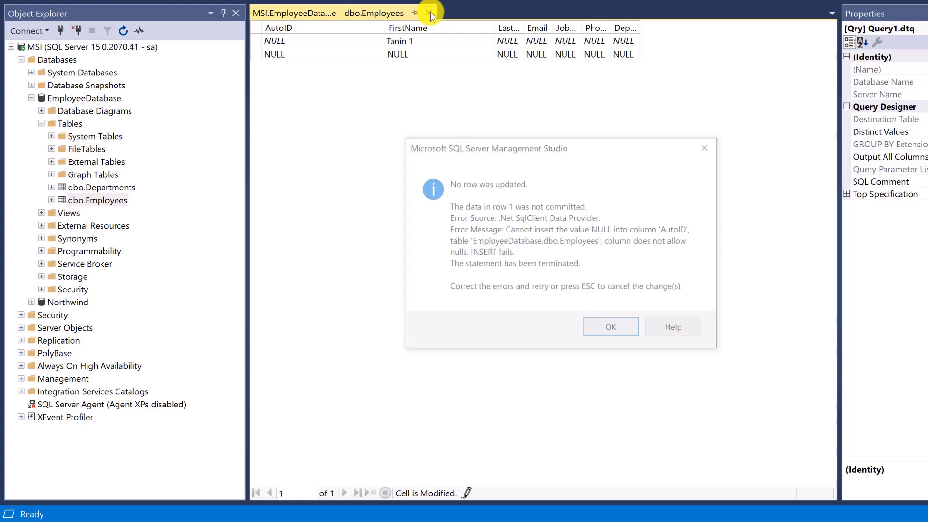
click(599, 333)
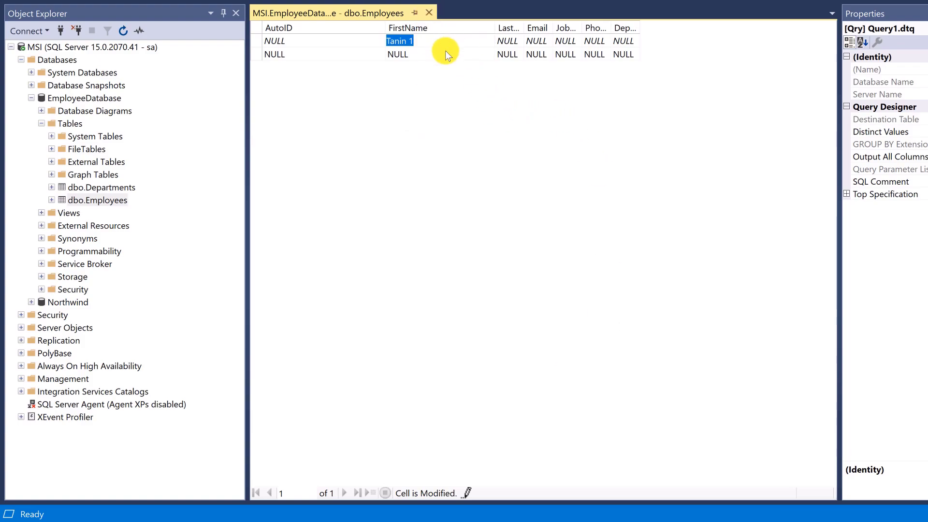
key(Escape)
click(430, 13)
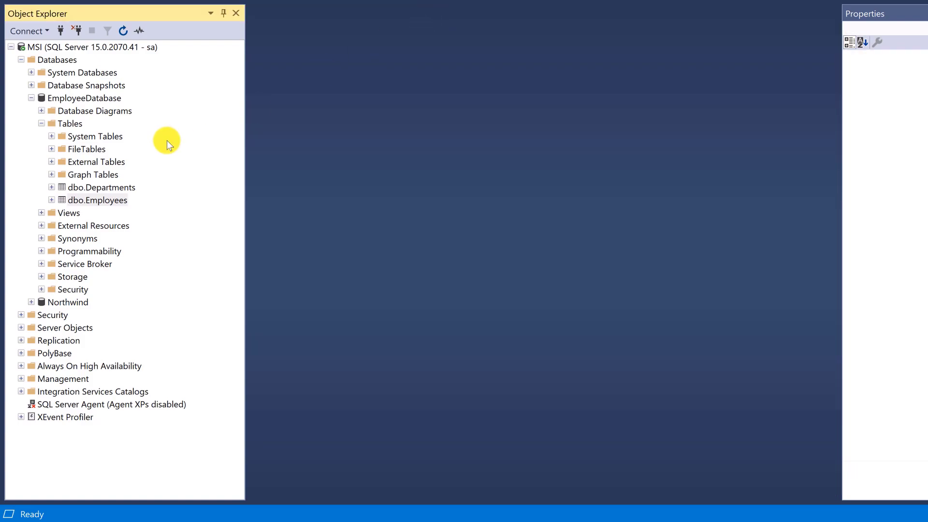
Open the Employees table's design and set Is Identity to Yes in the AutoID column's Identity Specification.
right_click(99, 199)
click(151, 219)
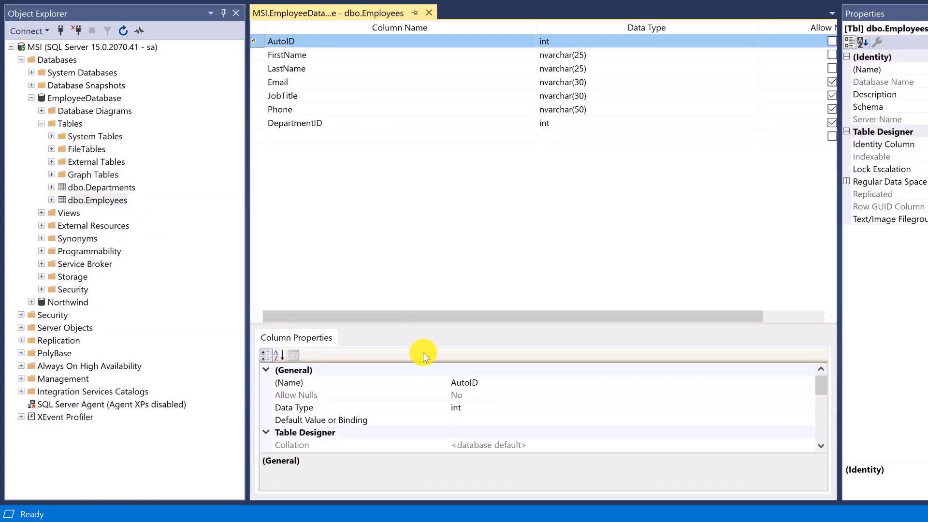
drag(429, 323, 448, 181)
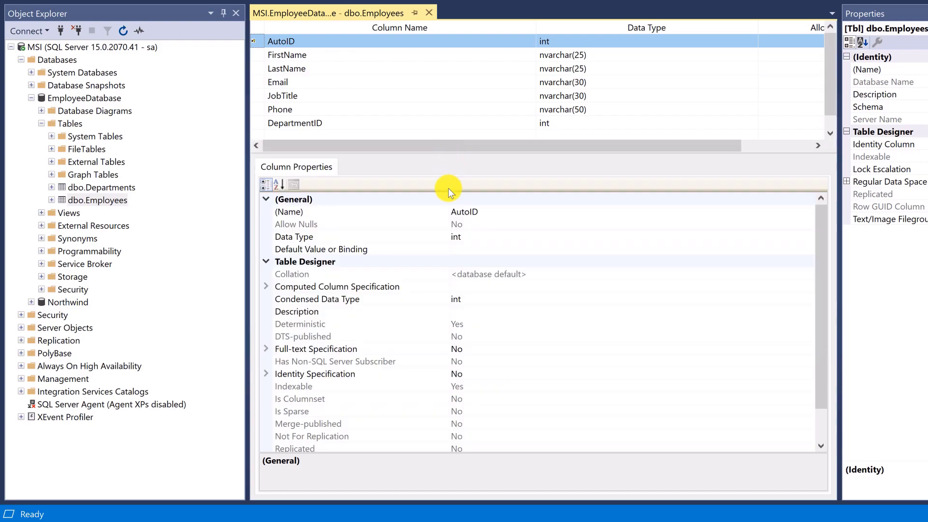
click(266, 374)
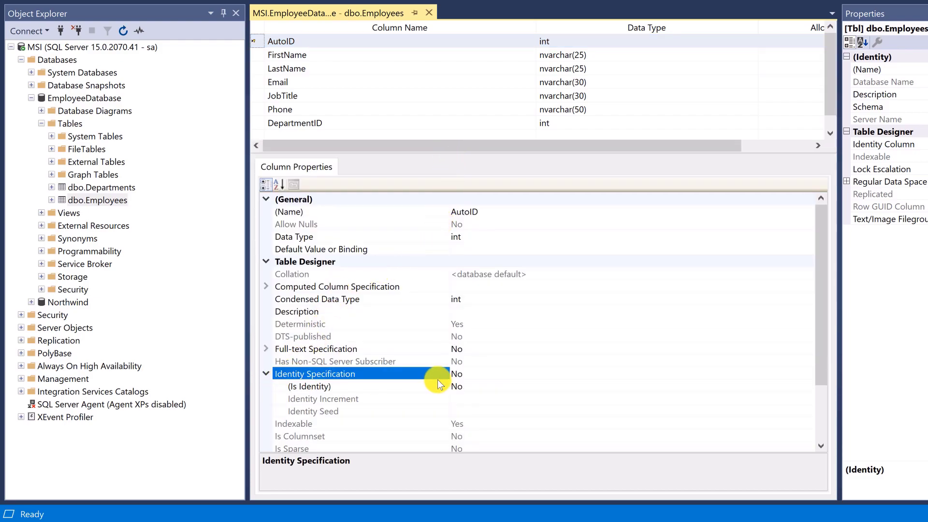
click(471, 384)
click(358, 399)
click(461, 386)
double_click(474, 384)
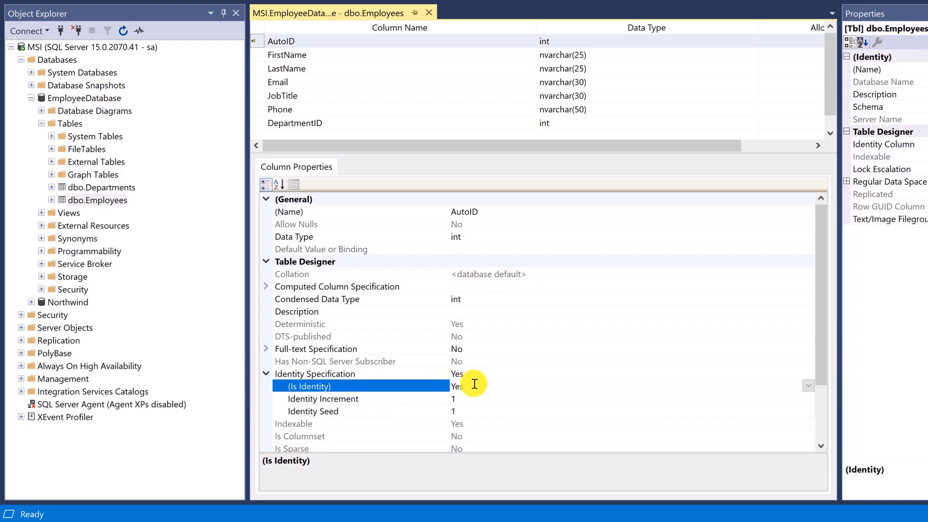